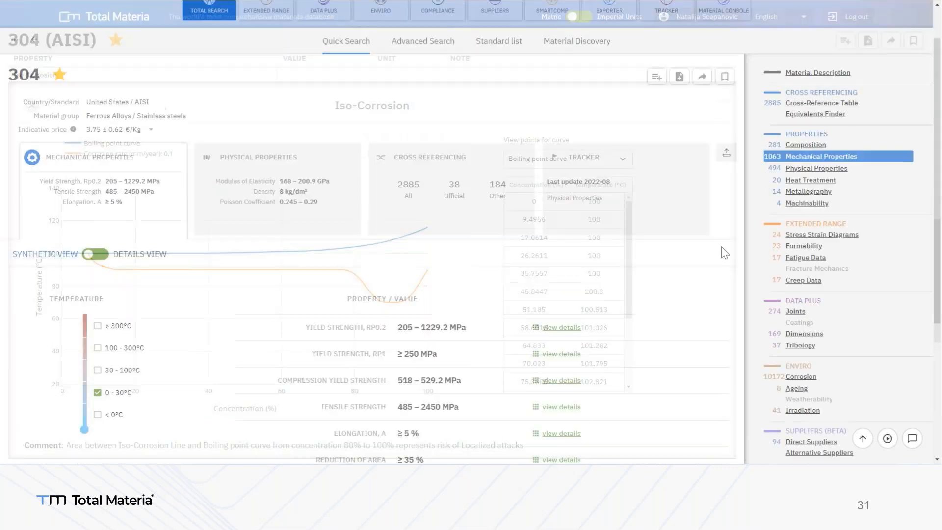
Switch the mechanical properties of 304 to the details view and collapse the Official references in the condition selector
{"action": "scroll", "coordinate": [721, 253], "scroll_direction": "down", "scroll_amount": 2}
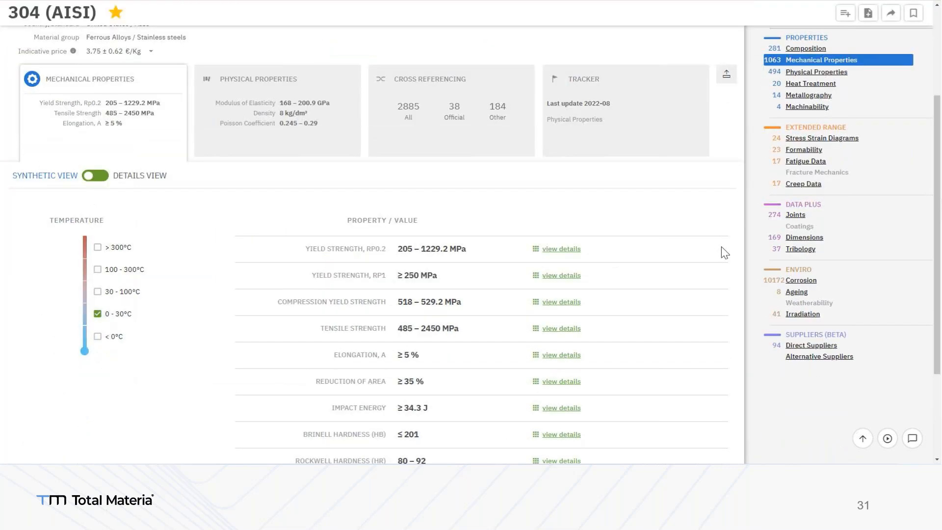
{"action": "scroll", "coordinate": [725, 253], "scroll_direction": "down", "scroll_amount": 2}
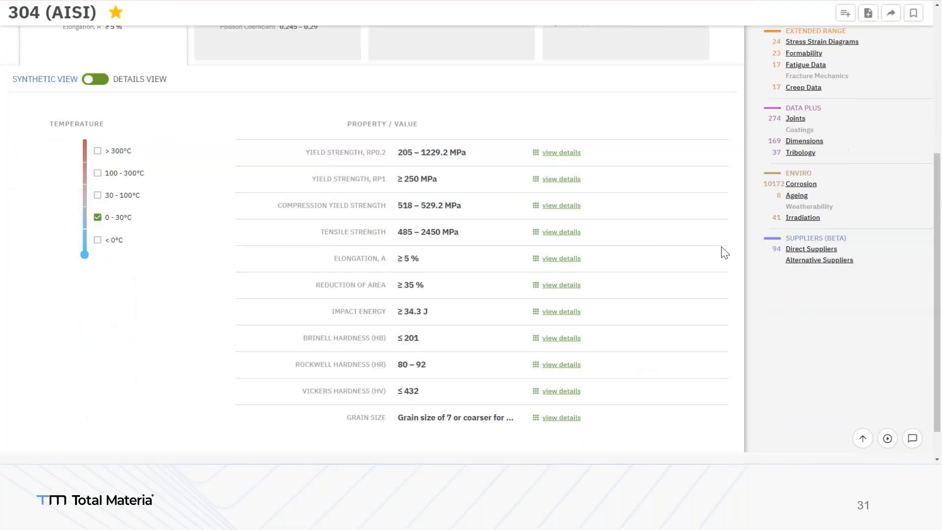
{"action": "left_click", "coordinate": [99, 82]}
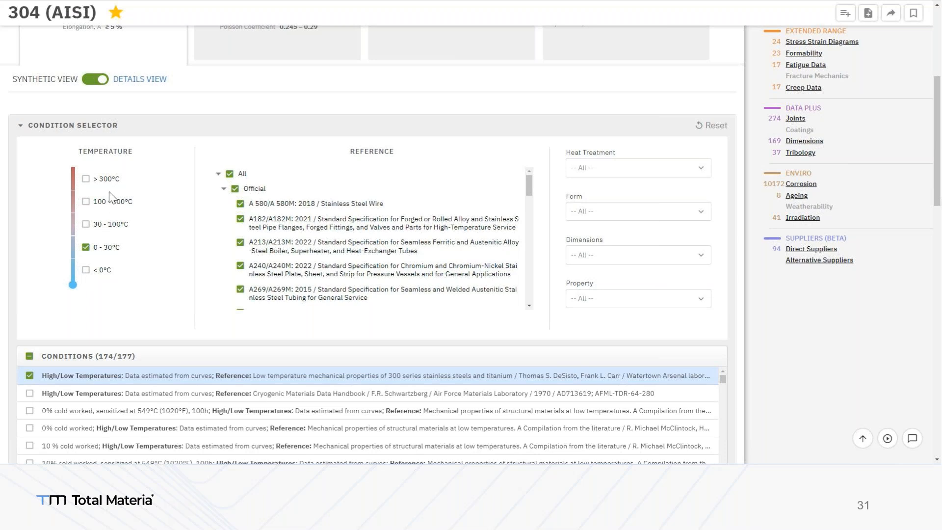
{"action": "left_click", "coordinate": [223, 190]}
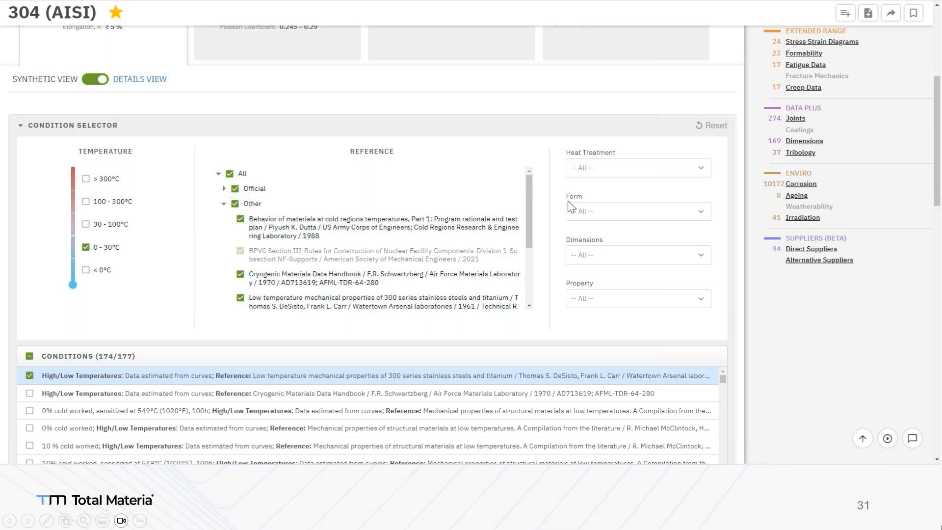
Filter the conditions to the Wires form and the 30 - 100°C temperature range only
{"action": "left_click", "coordinate": [581, 216]}
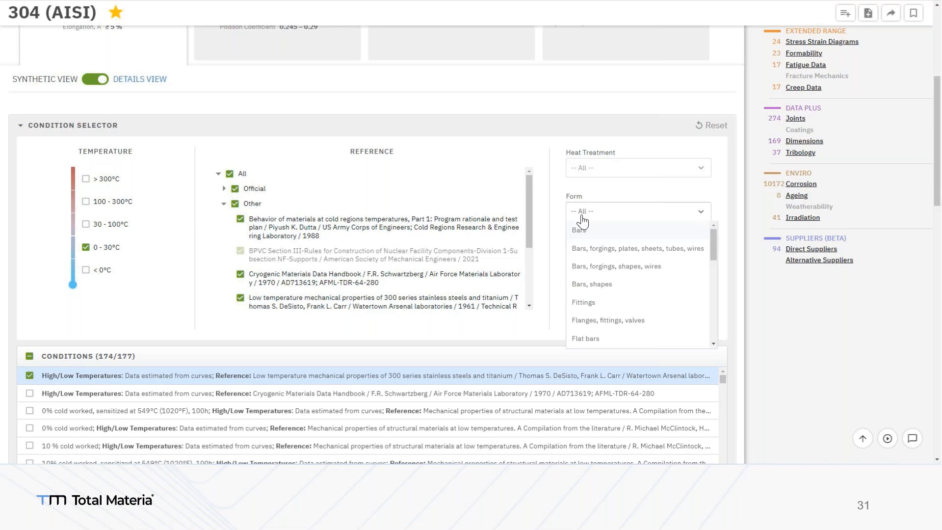
{"action": "scroll", "coordinate": [591, 228], "scroll_direction": "down", "scroll_amount": 10}
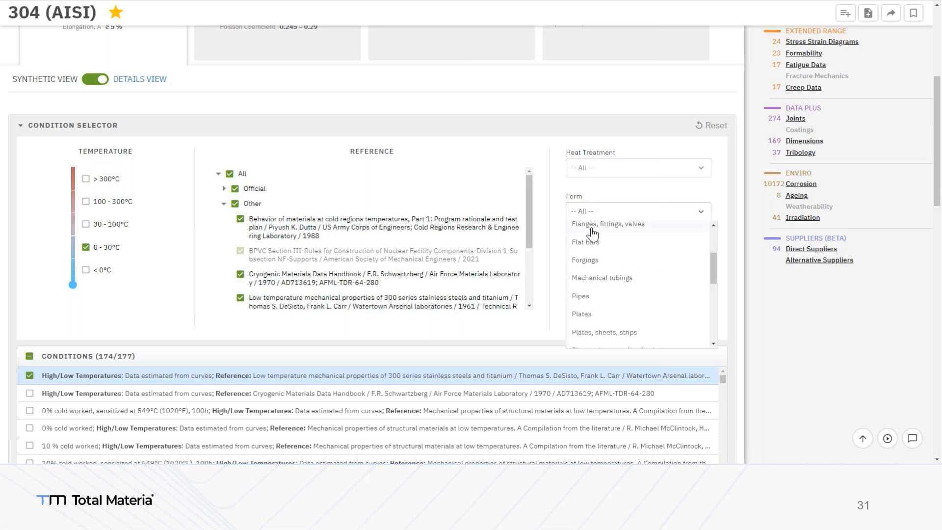
{"action": "scroll", "coordinate": [616, 280], "scroll_direction": "down", "scroll_amount": 3}
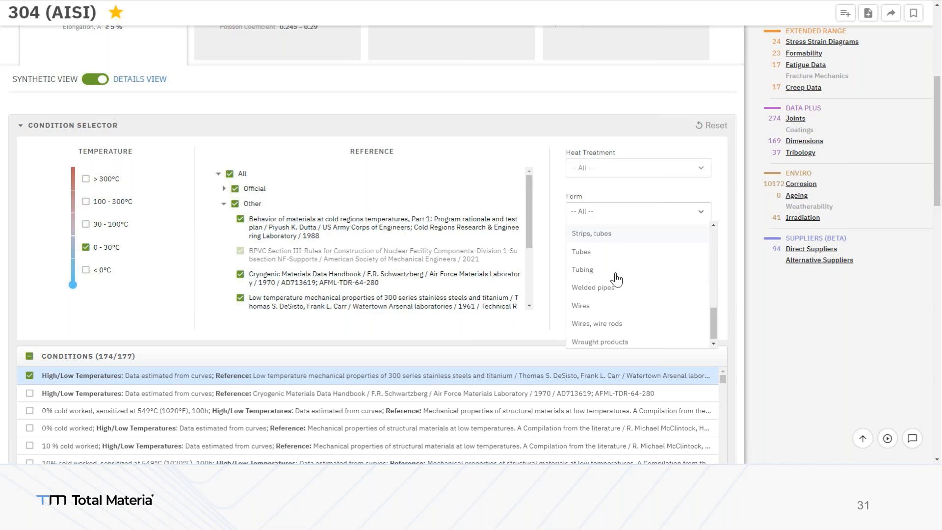
{"action": "left_click", "coordinate": [611, 304]}
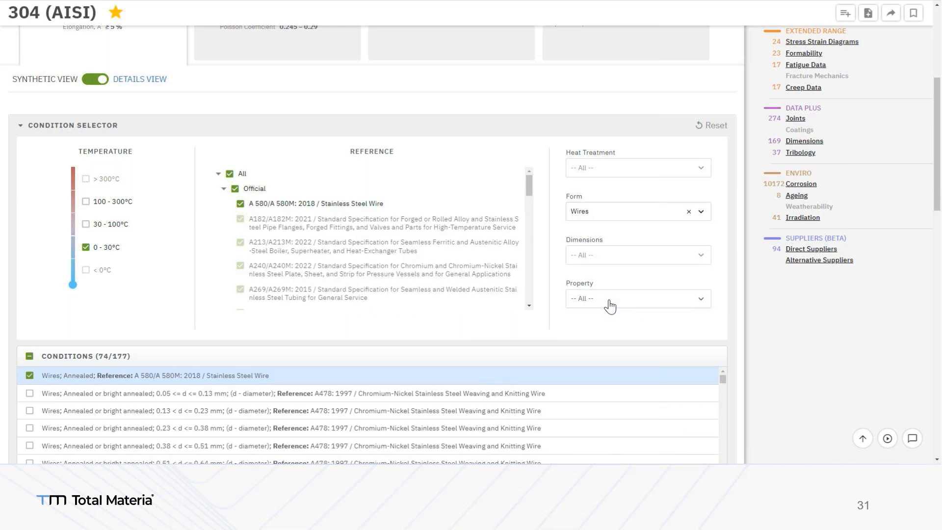
{"action": "left_click", "coordinate": [86, 225]}
{"action": "left_click", "coordinate": [86, 247]}
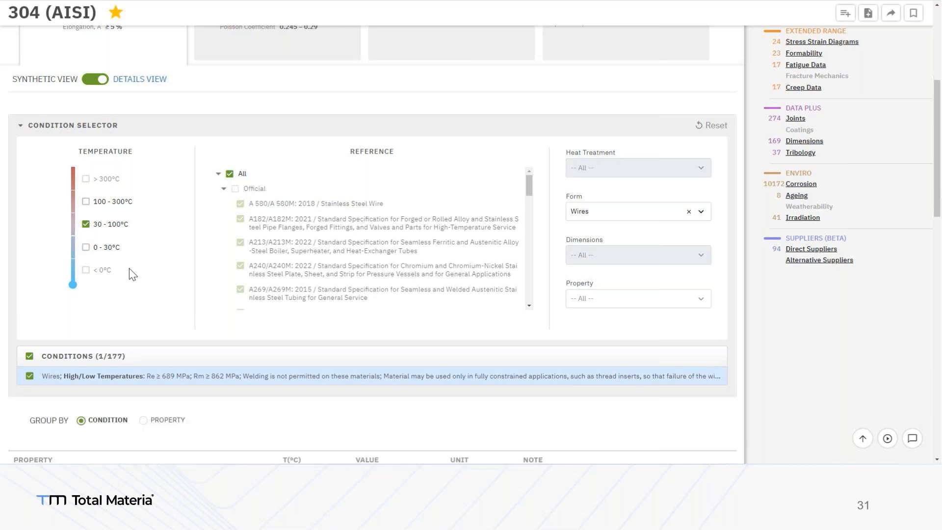
Display the Yield Strength, Rp0.2 and Tensile Strength diagrams for the filtered wires condition
{"action": "scroll", "coordinate": [137, 276], "scroll_direction": "down", "scroll_amount": 1}
{"action": "scroll", "coordinate": [138, 276], "scroll_direction": "down", "scroll_amount": 5}
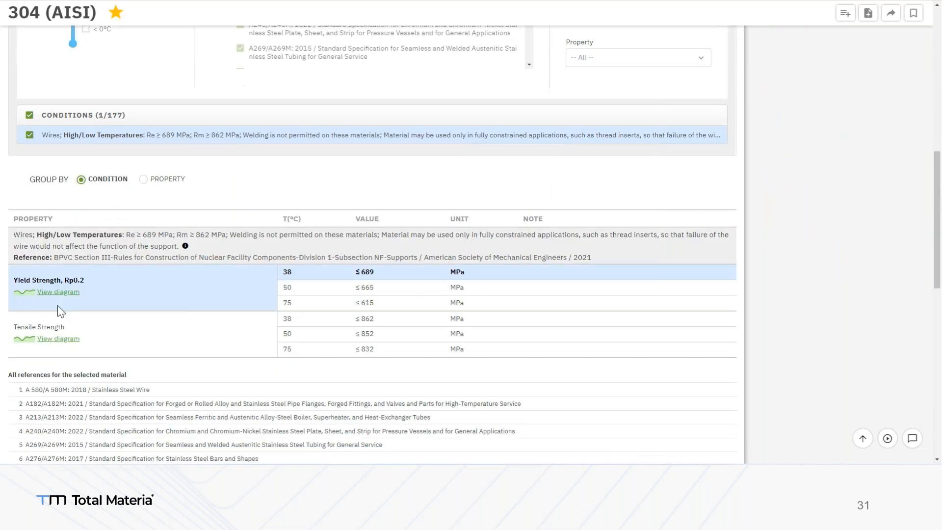
{"action": "left_click", "coordinate": [60, 297]}
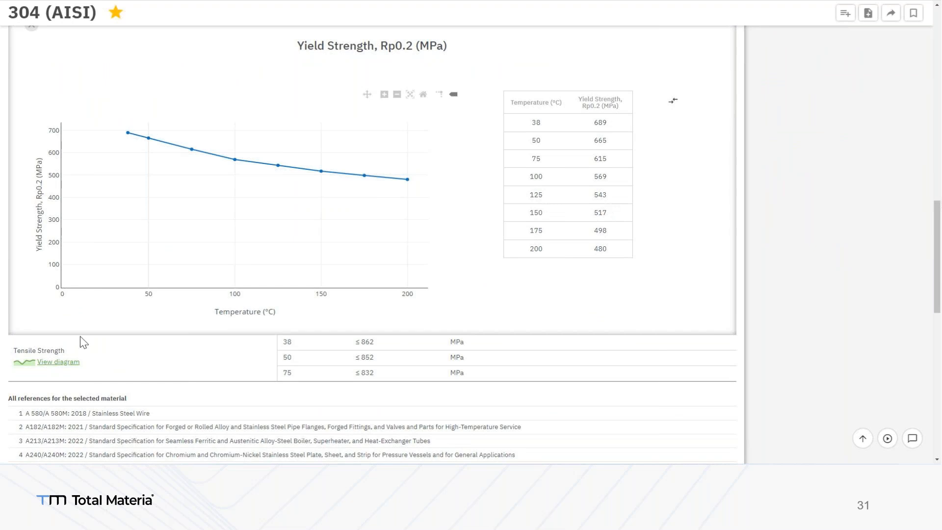
{"action": "left_click", "coordinate": [59, 363]}
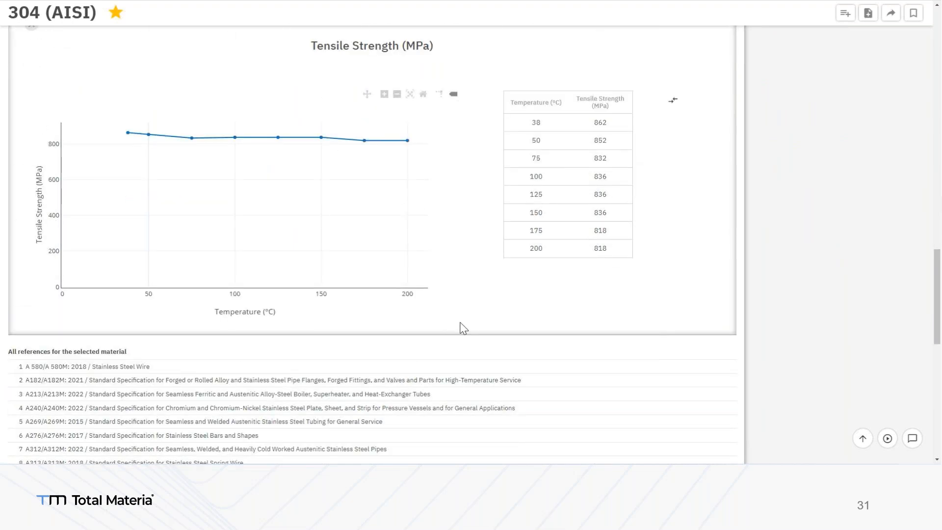
Add the properties and diagrams from this page to Report Builder and dismiss the notification
{"action": "scroll", "coordinate": [486, 324], "scroll_direction": "up", "scroll_amount": 1}
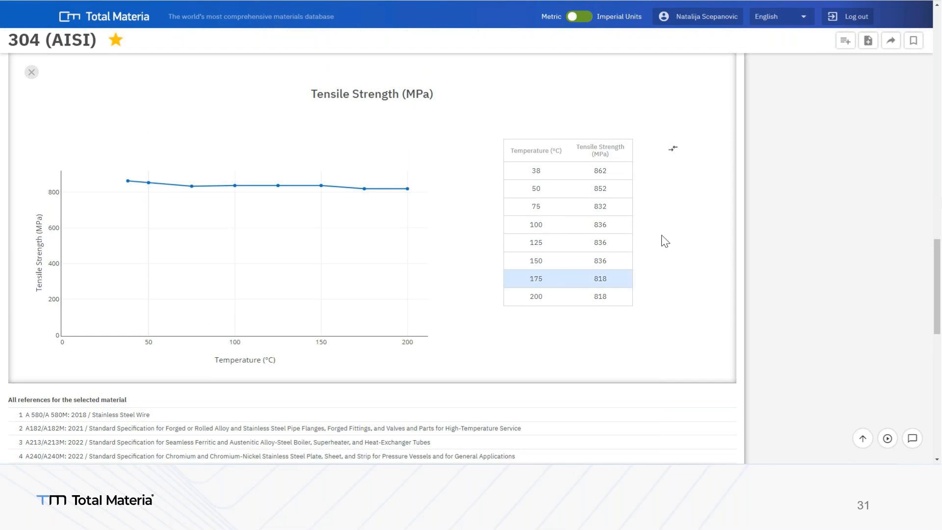
{"action": "left_click", "coordinate": [868, 42]}
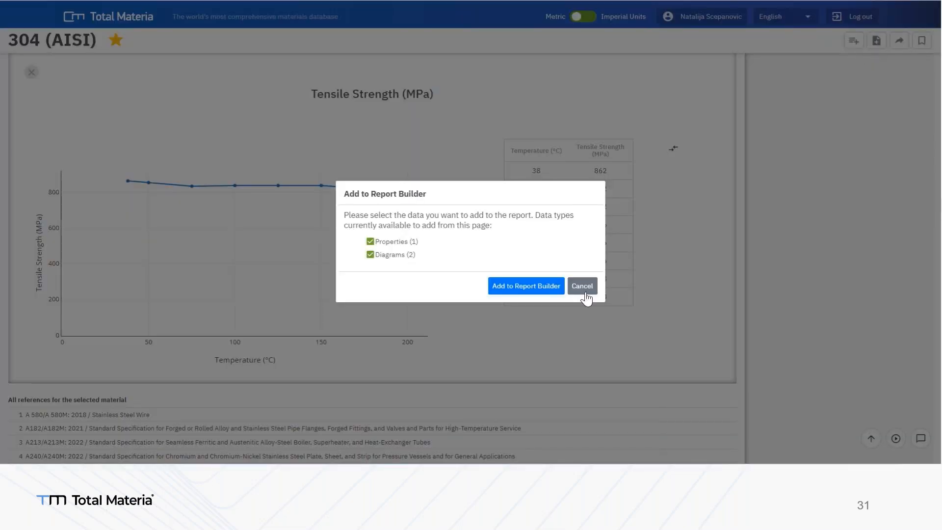
{"action": "left_click", "coordinate": [541, 292]}
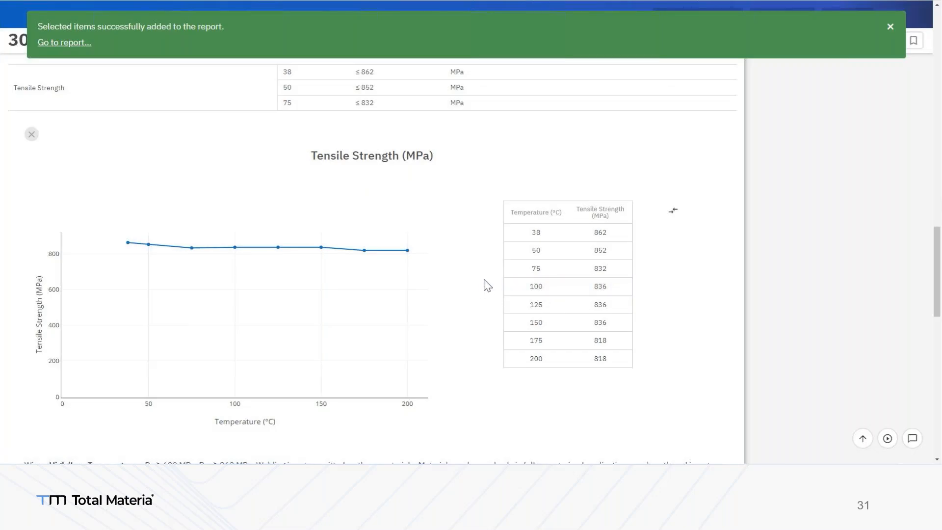
{"action": "left_click", "coordinate": [889, 29]}
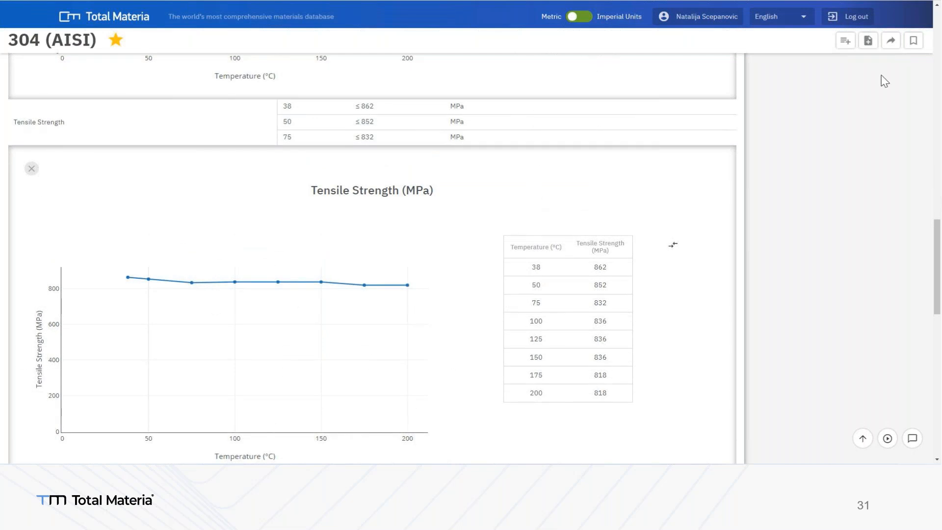
Set up a CAx export of 304 for the ANSYS solver with Yield Strength, Rp0.2 / Rp and Tensile Strength
{"action": "left_click", "coordinate": [891, 41]}
{"action": "left_click", "coordinate": [241, 155]}
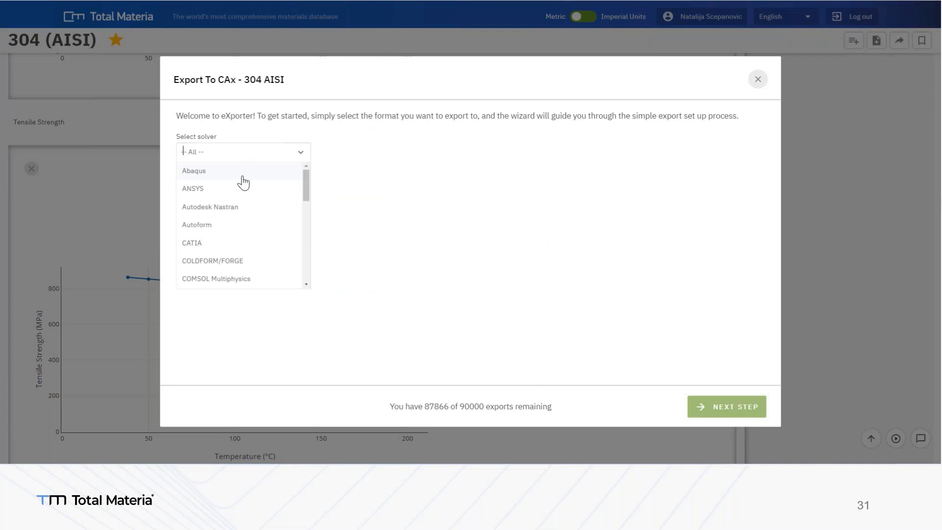
{"action": "left_click", "coordinate": [242, 189]}
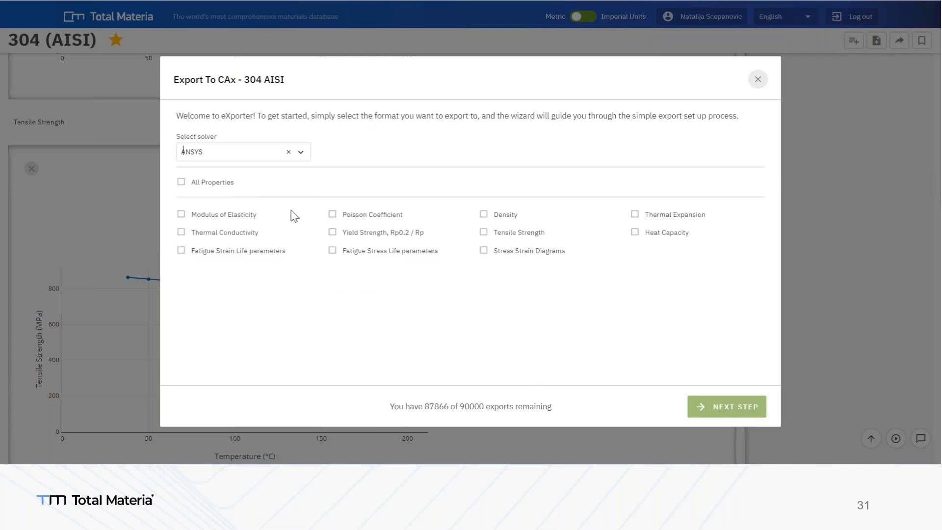
{"action": "left_click", "coordinate": [332, 233]}
{"action": "left_click", "coordinate": [484, 232]}
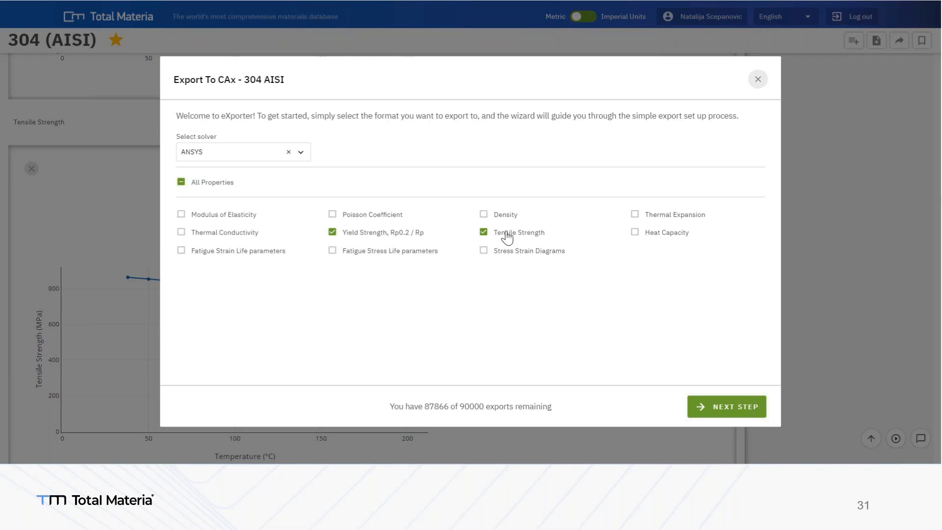
Choose the 175 °C yield strength from the high/low-temperature Wires condition and the -260 °C tensile strength, and export both
{"action": "left_click", "coordinate": [742, 406]}
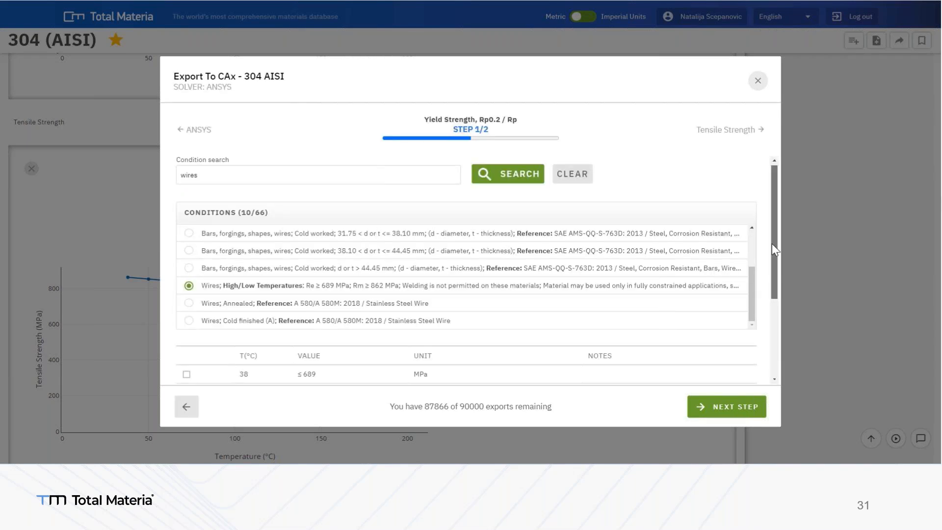
{"action": "scroll", "coordinate": [772, 244], "scroll_direction": "down", "scroll_amount": 3}
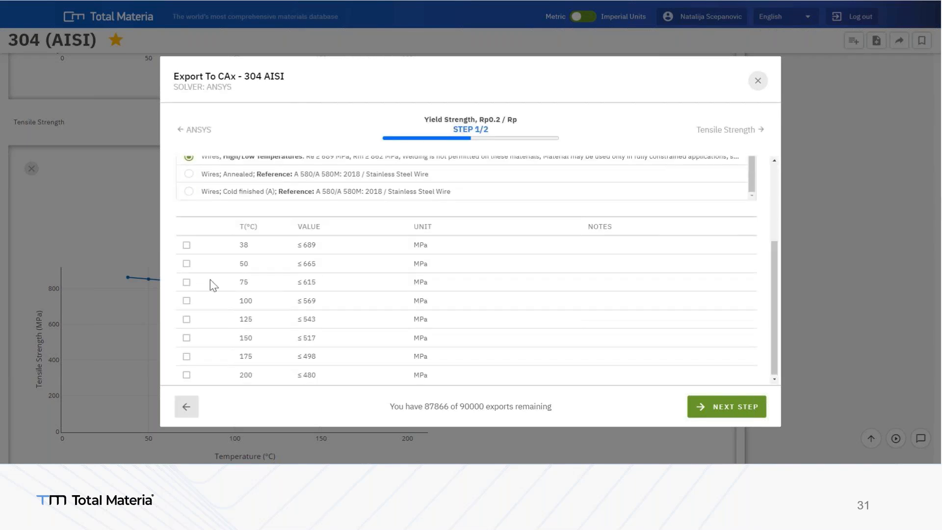
{"action": "left_click", "coordinate": [186, 283]}
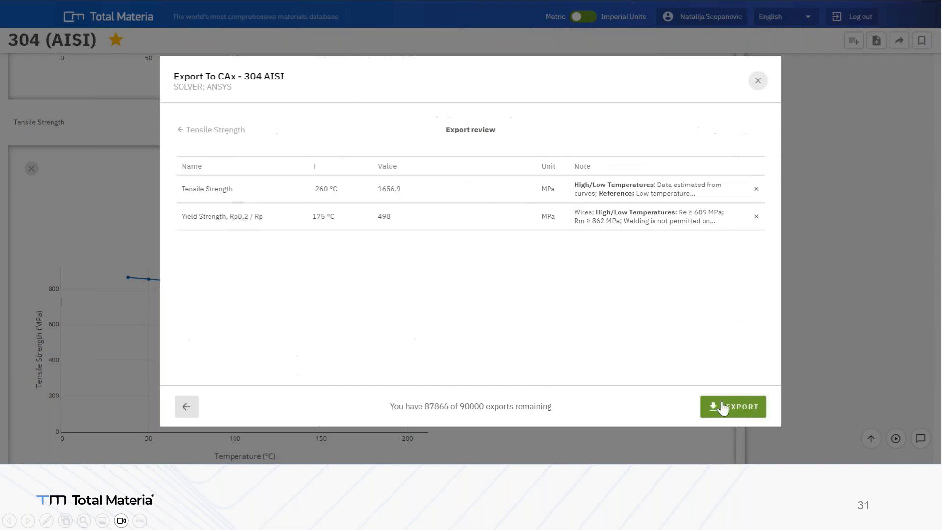
{"action": "left_click", "coordinate": [741, 416]}
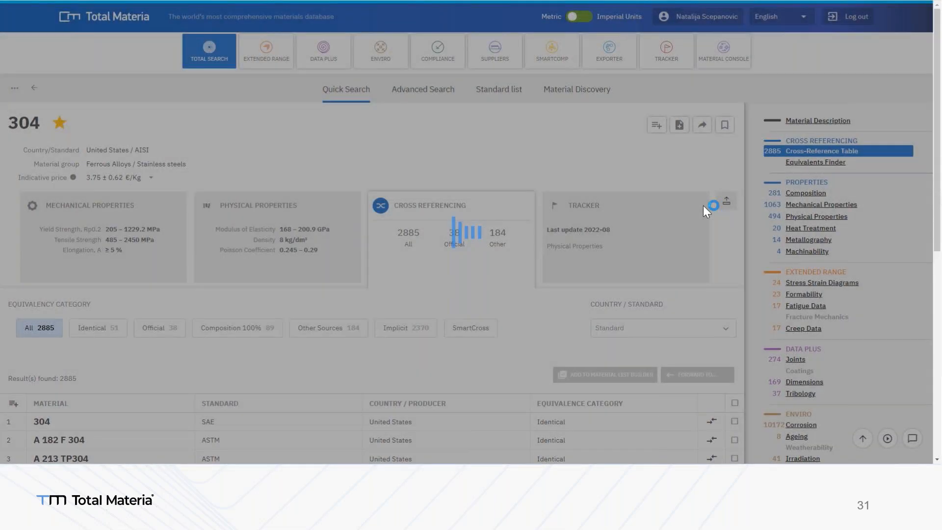
View the Identical equivalents of 304 in the cross-reference table and switch the equivalency category to Official
{"action": "scroll", "coordinate": [206, 235], "scroll_direction": "down", "scroll_amount": 3}
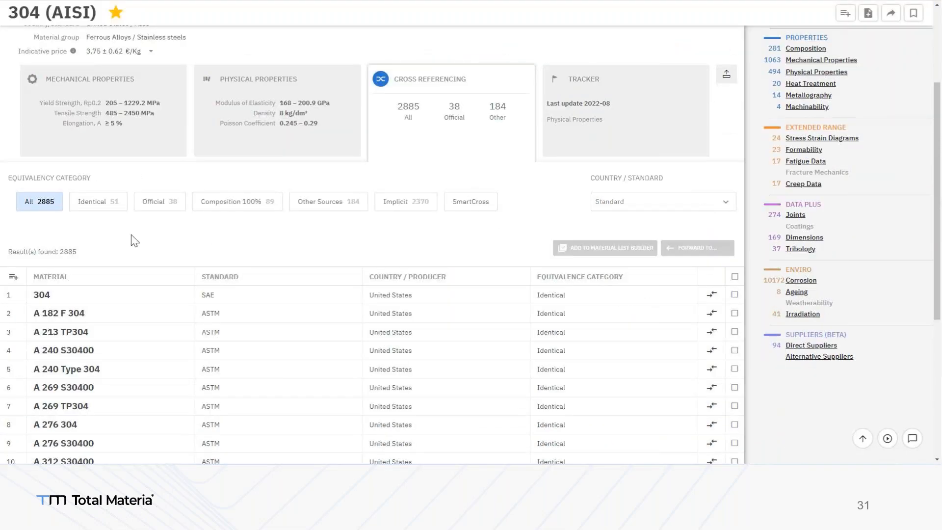
{"action": "left_click", "coordinate": [108, 206]}
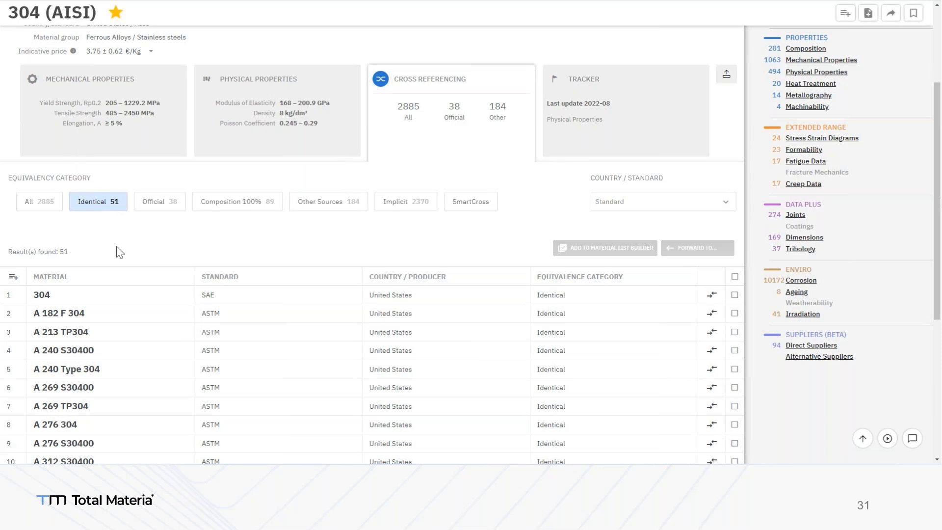
{"action": "left_click", "coordinate": [156, 213]}
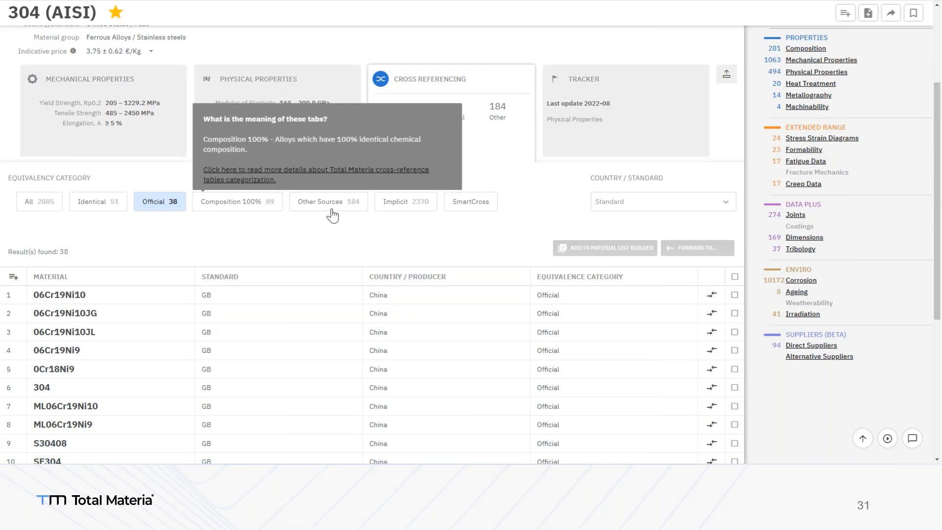
{"action": "mouse_move", "coordinate": [410, 211]}
{"action": "mouse_move", "coordinate": [473, 208]}
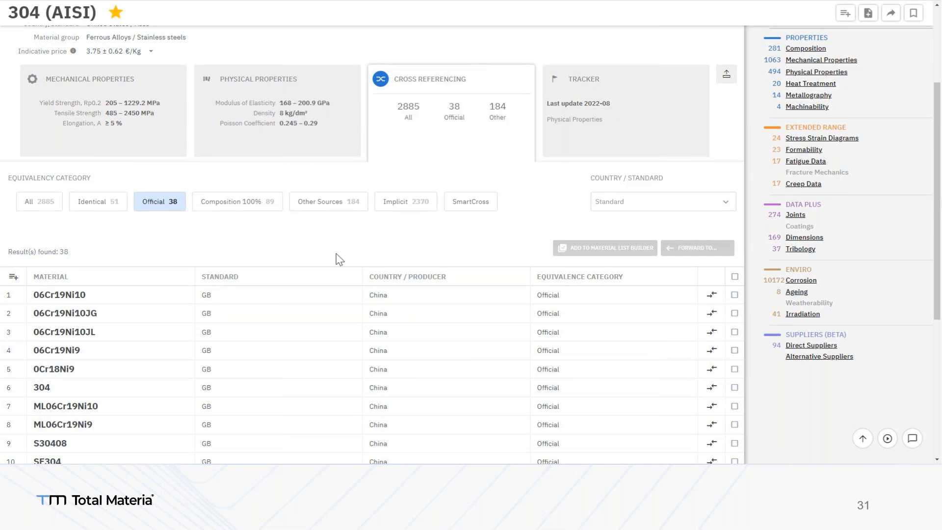
Filter the official equivalents by the China/GB standard, searching the standards for "gb"
{"action": "left_click", "coordinate": [636, 206]}
{"action": "type", "text": "gb"}
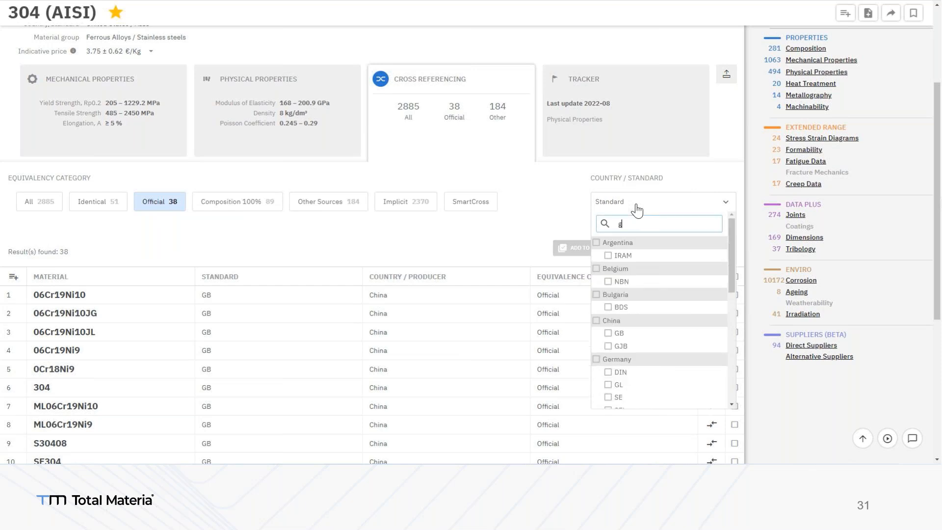
{"action": "left_click", "coordinate": [617, 256]}
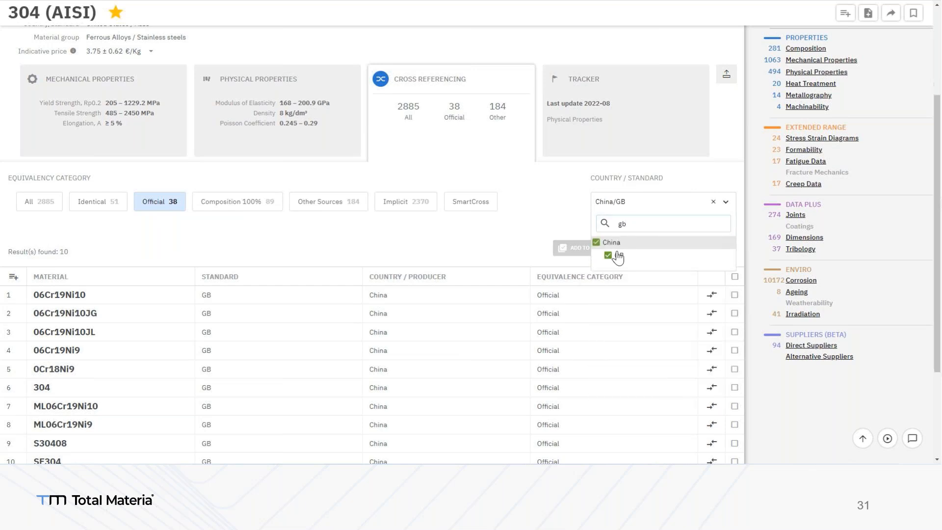
{"action": "left_click", "coordinate": [463, 240]}
Compare 304 side by side with SF304 and expand their mechanical properties
{"action": "scroll", "coordinate": [458, 234], "scroll_direction": "down", "scroll_amount": 2}
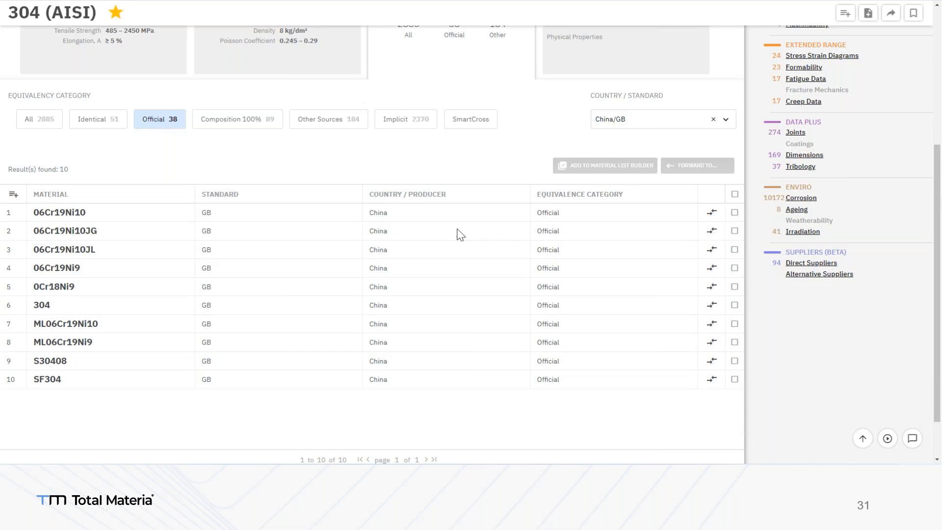
{"action": "left_click", "coordinate": [711, 365]}
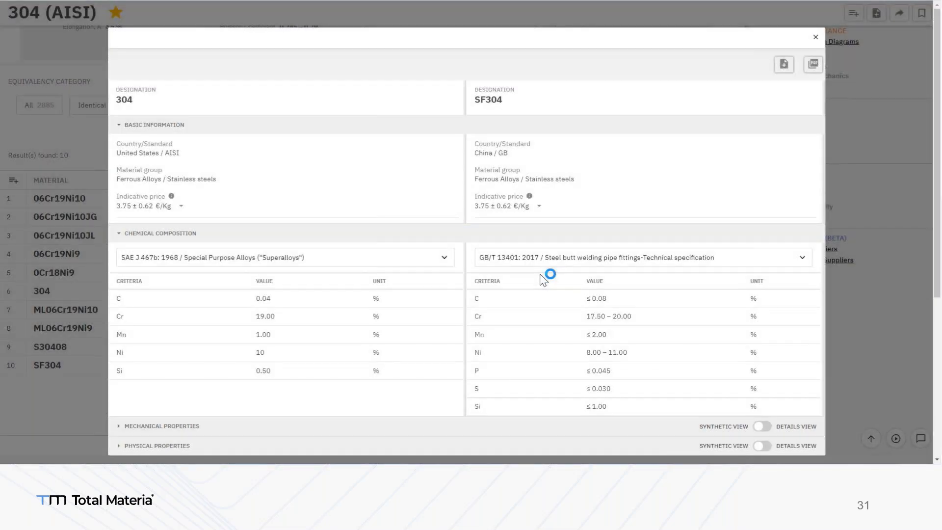
{"action": "left_click", "coordinate": [469, 426]}
{"action": "scroll", "coordinate": [511, 396], "scroll_direction": "down", "scroll_amount": 5}
{"action": "scroll", "coordinate": [514, 394], "scroll_direction": "down", "scroll_amount": 1}
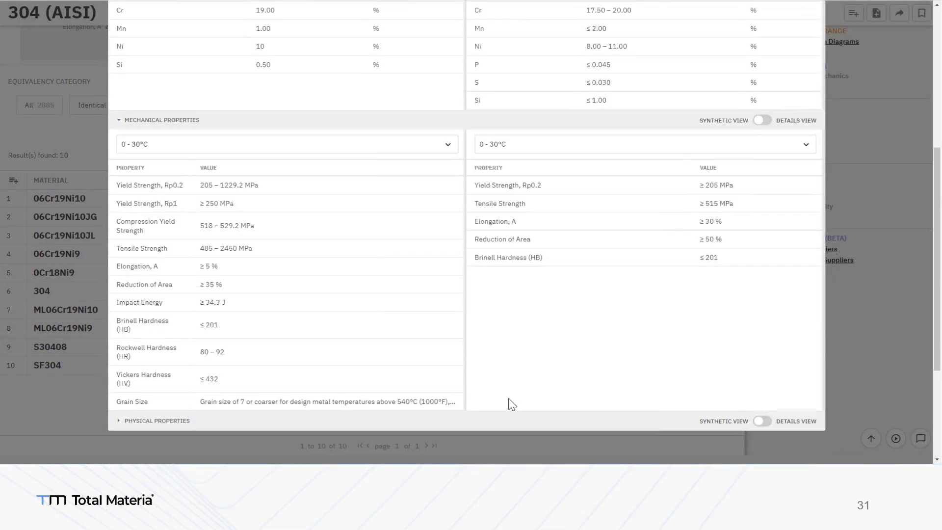
Examine the physical properties in the 304 and SF304 comparison and close it
{"action": "left_click", "coordinate": [508, 418]}
{"action": "scroll", "coordinate": [508, 418], "scroll_direction": "down", "scroll_amount": 3}
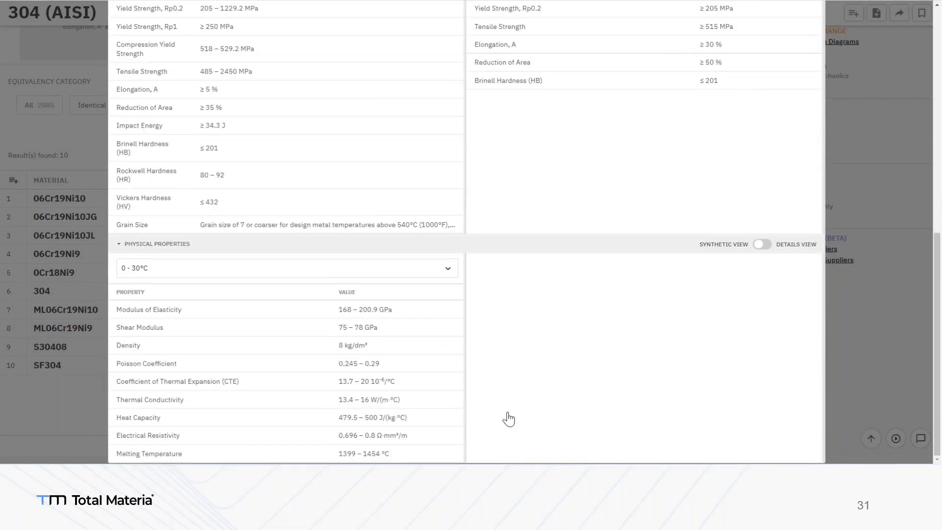
{"action": "scroll", "coordinate": [508, 419], "scroll_direction": "up", "scroll_amount": 10}
{"action": "left_click", "coordinate": [813, 18]}
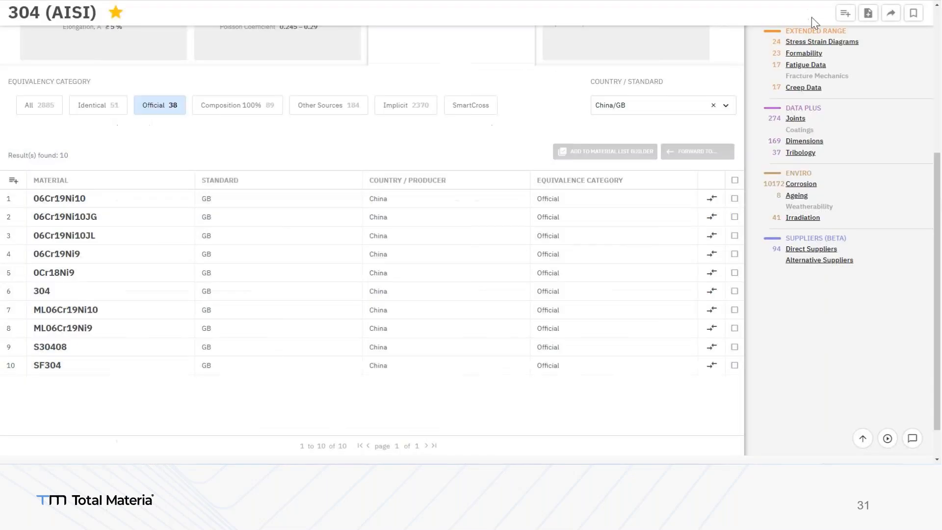
Select all the listed China/GB equivalents and add them to Material List Builder
{"action": "left_click", "coordinate": [734, 180]}
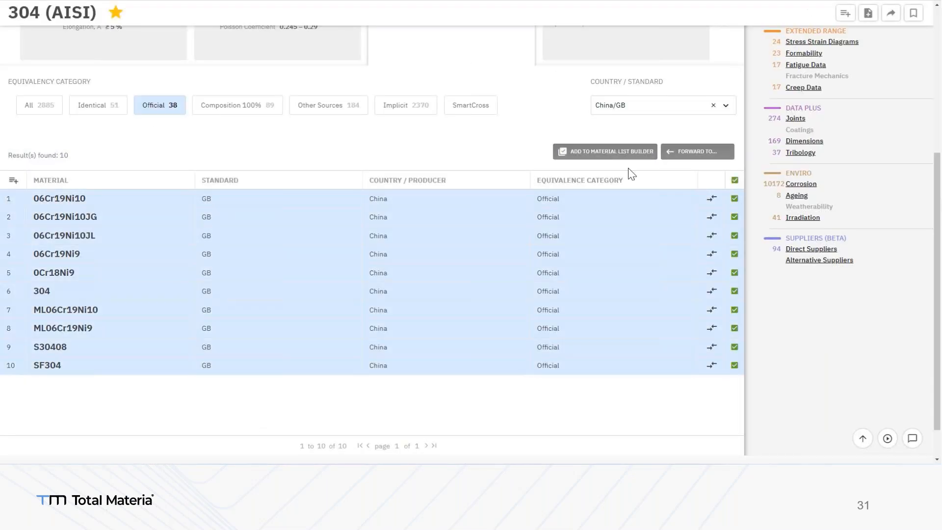
{"action": "left_click", "coordinate": [621, 157]}
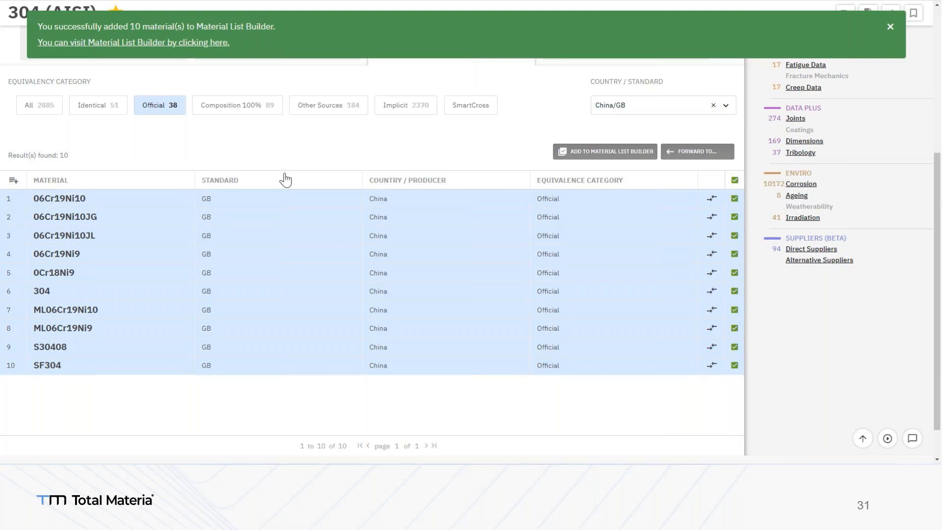
Open Material List Builder with the added China/GB materials and start saving them as a list
{"action": "left_click", "coordinate": [186, 48]}
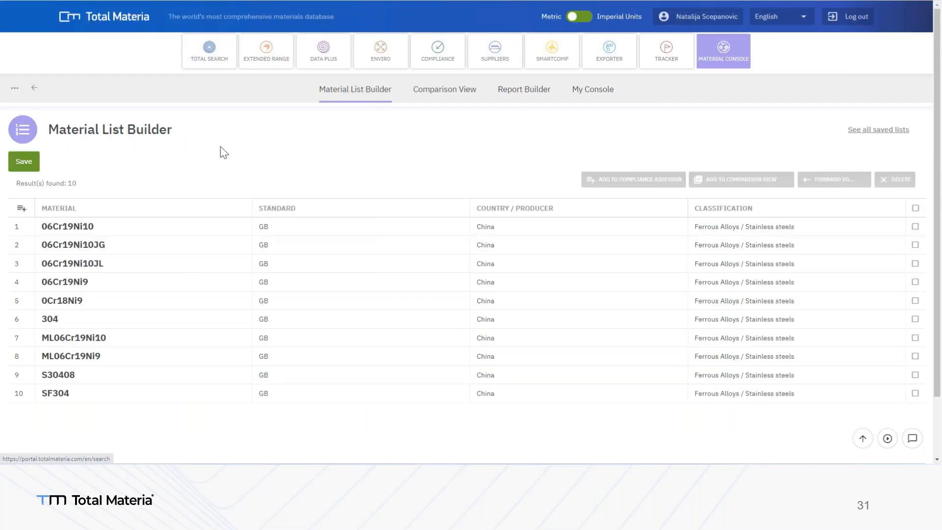
{"action": "left_click", "coordinate": [28, 166]}
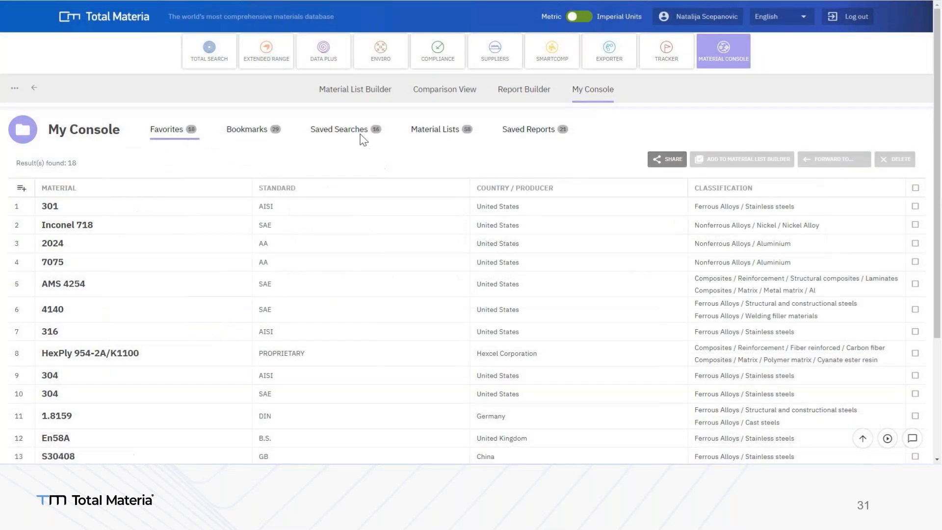
Show the saved searches in My Console and load the "Ferrous Alloys GB and DIN" search
{"action": "left_click", "coordinate": [362, 139]}
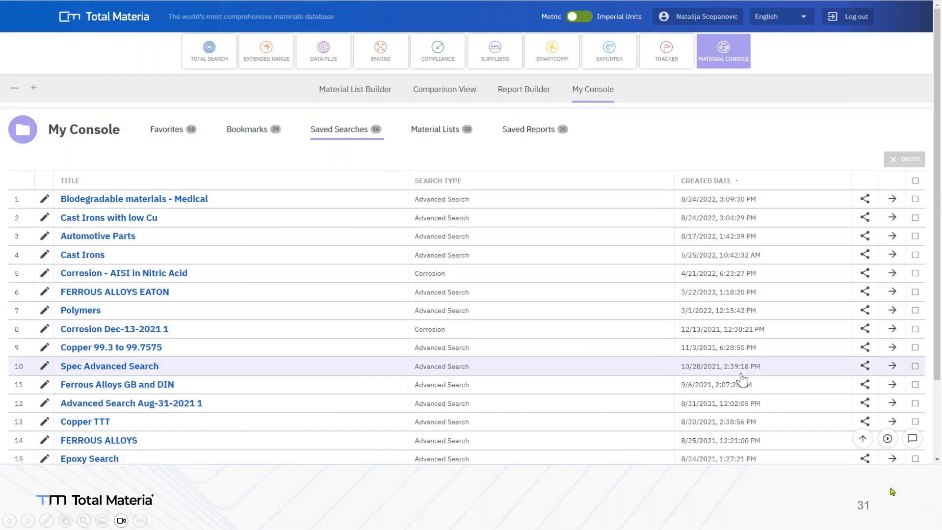
{"action": "left_click", "coordinate": [892, 385]}
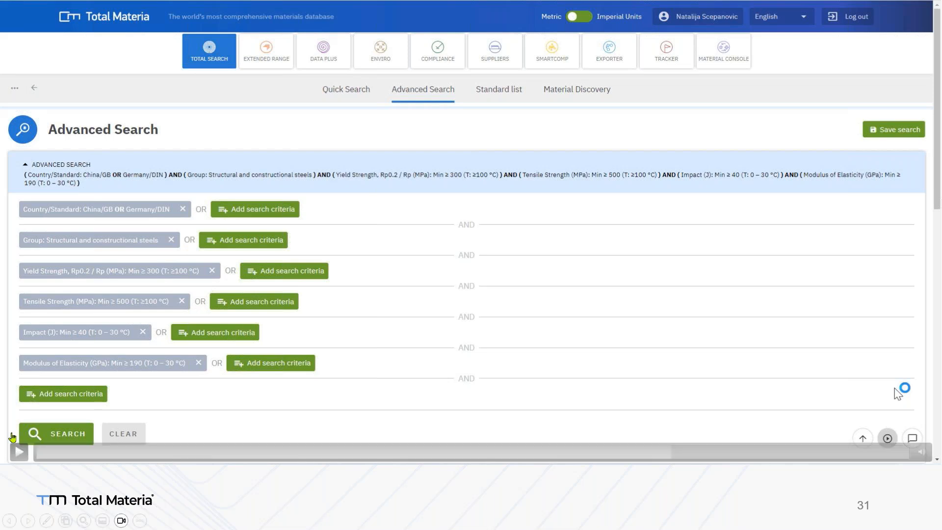
Sort the materials in Comparison View by Yield Strength, Rp0.2 and by Tensile Strength
{"action": "left_click", "coordinate": [806, 388]}
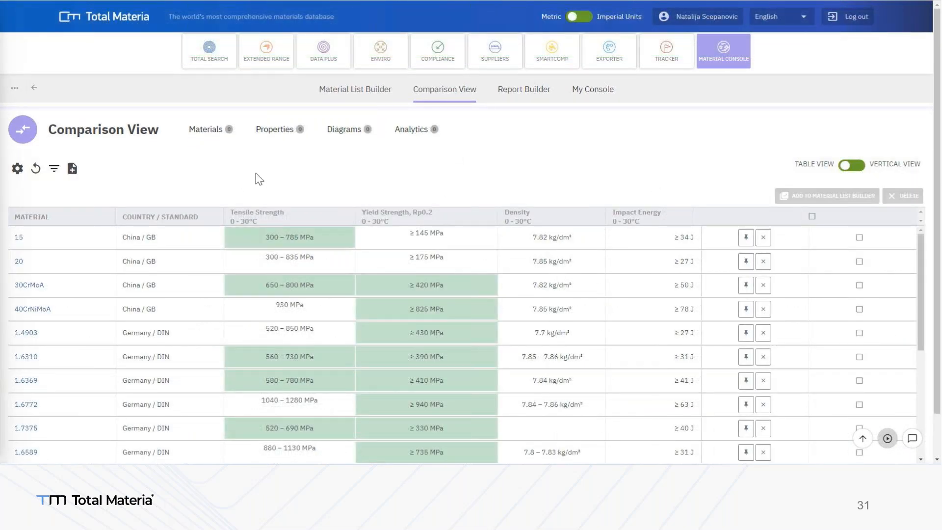
{"action": "scroll", "coordinate": [259, 179], "scroll_direction": "down", "scroll_amount": 1}
{"action": "left_click", "coordinate": [410, 169]}
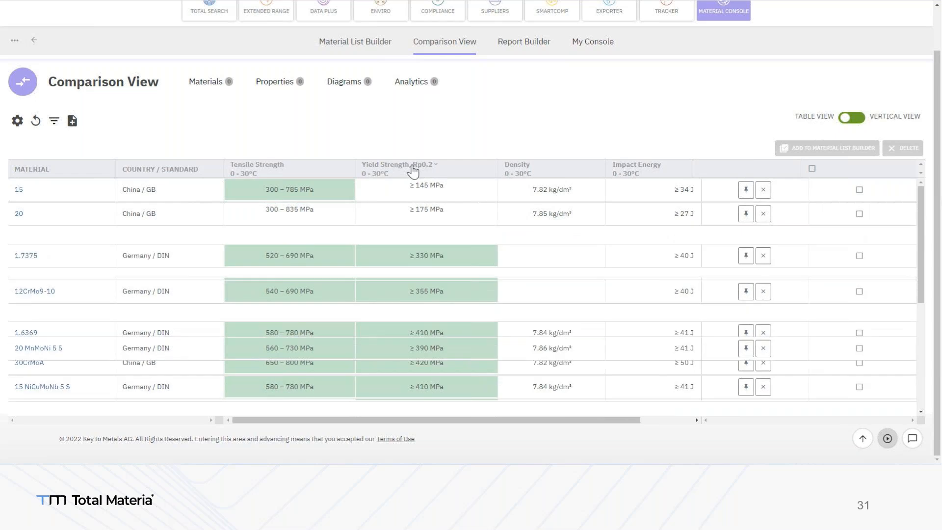
{"action": "left_click", "coordinate": [280, 172]}
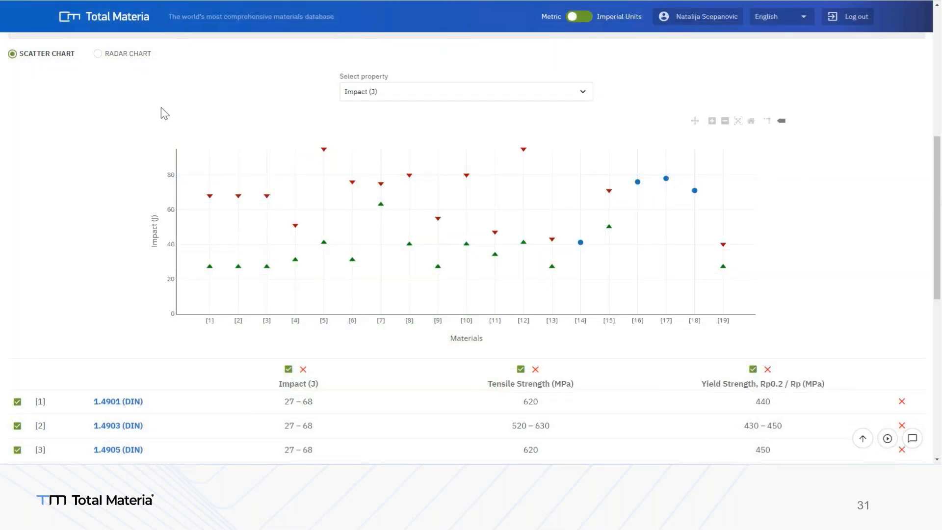
Display the compared materials' impact, tensile strength and yield strength as a radar chart
{"action": "left_click", "coordinate": [125, 54]}
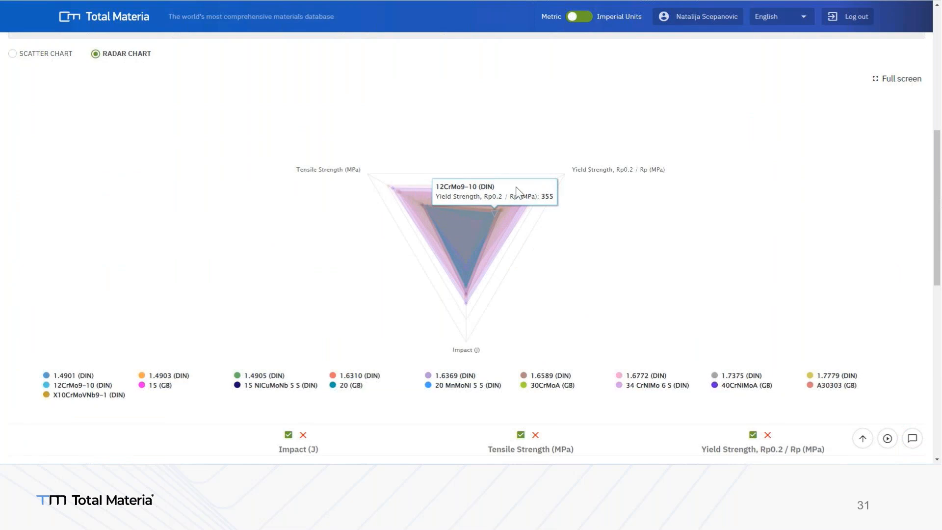